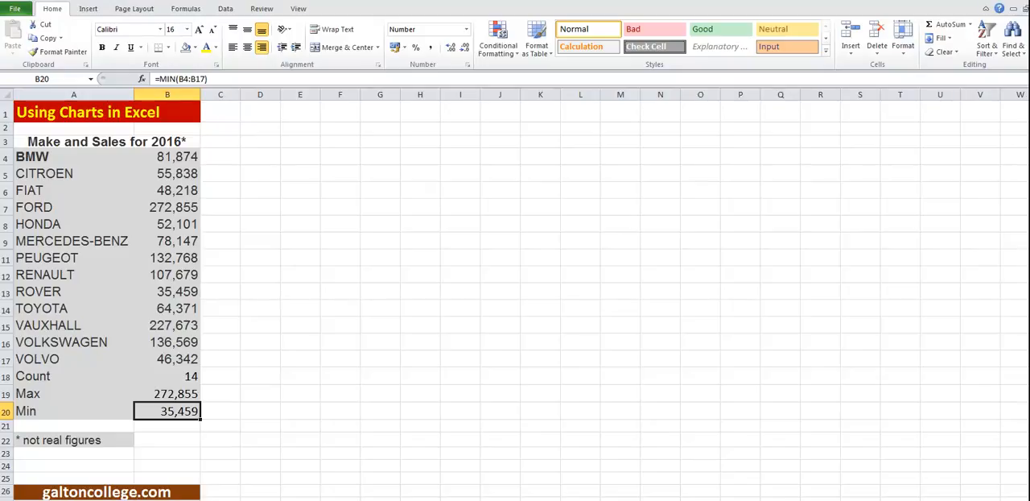
# Inspect the Count, Max and Min formulas in cells B18 to B20 below the sales figures
pyautogui.click(177, 358)
pyautogui.click(85, 360)
pyautogui.click(71, 377)
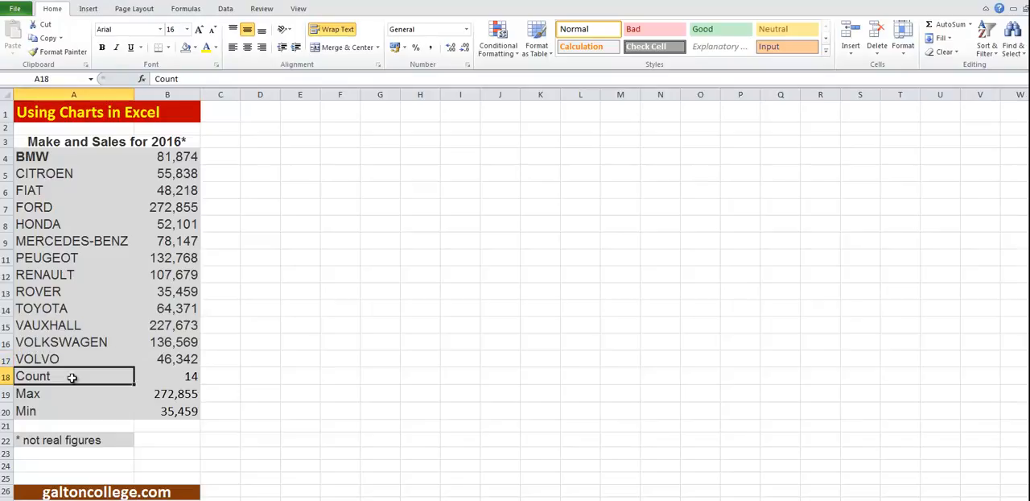
pyautogui.click(191, 377)
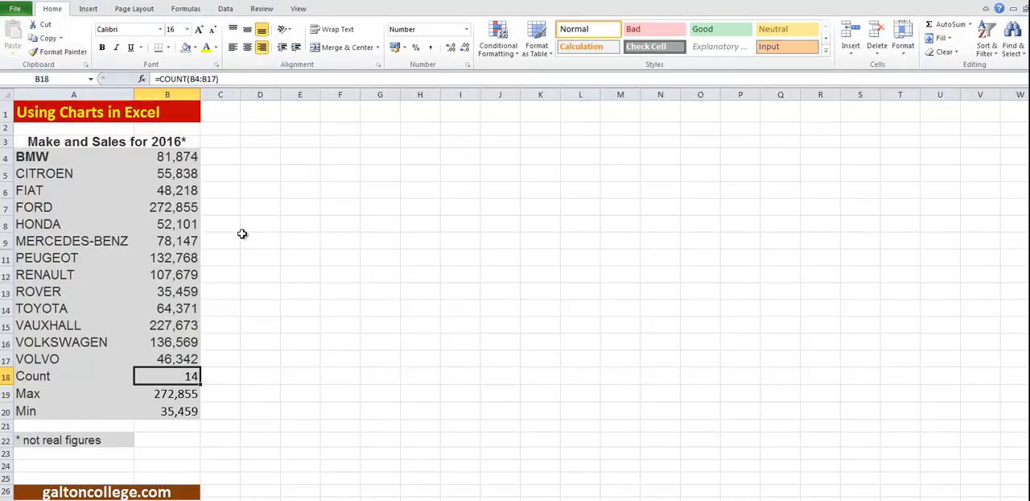
pyautogui.click(184, 394)
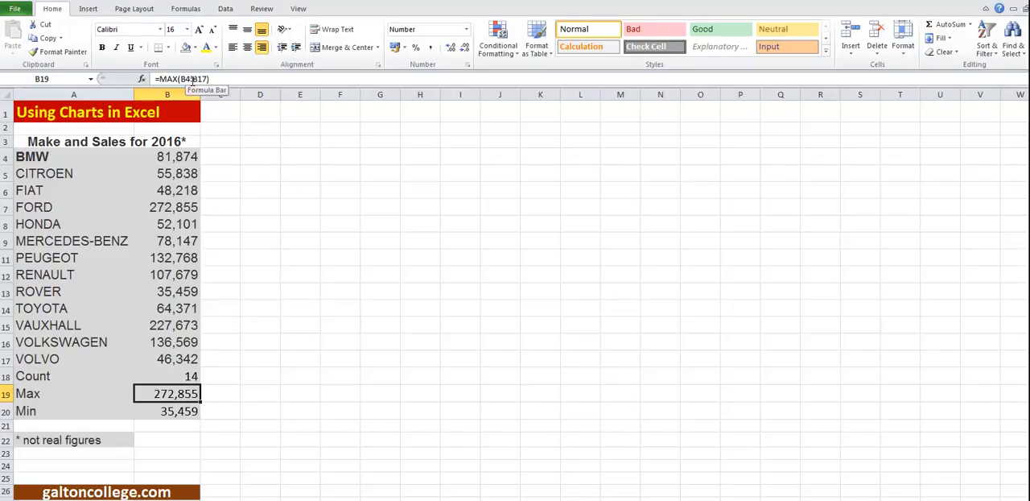
pyautogui.click(178, 413)
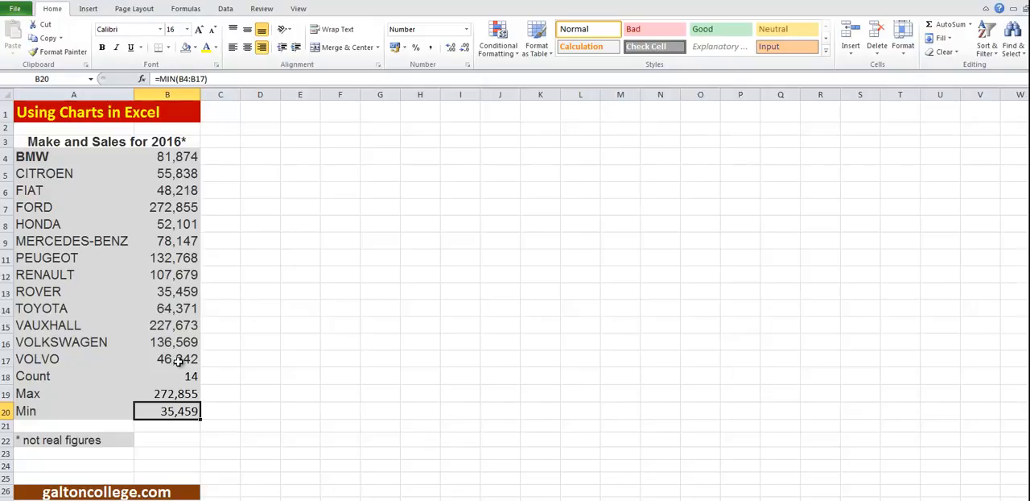
# Insert a 3-D clustered column chart from the car makes and sales figures in A4:B17
pyautogui.click(88, 9)
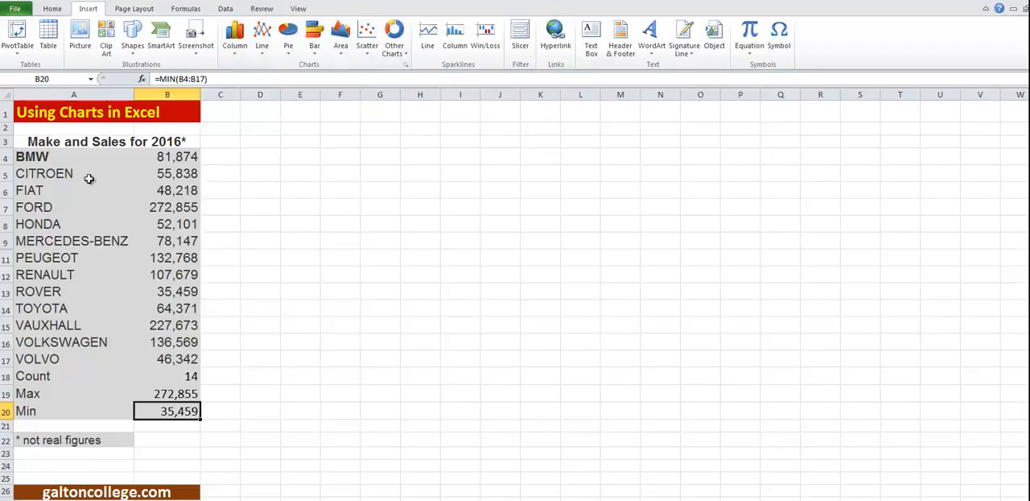
pyautogui.click(59, 157)
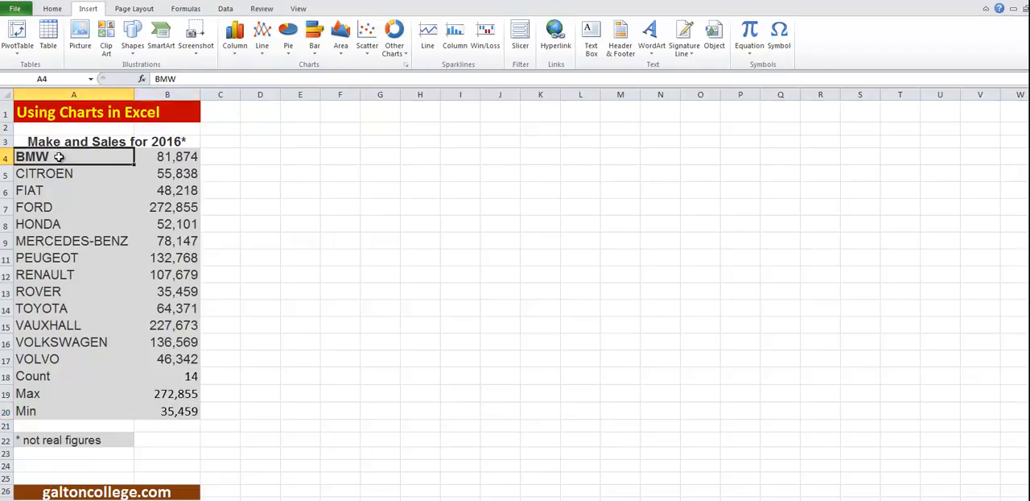
pyautogui.doubleClick(59, 157)
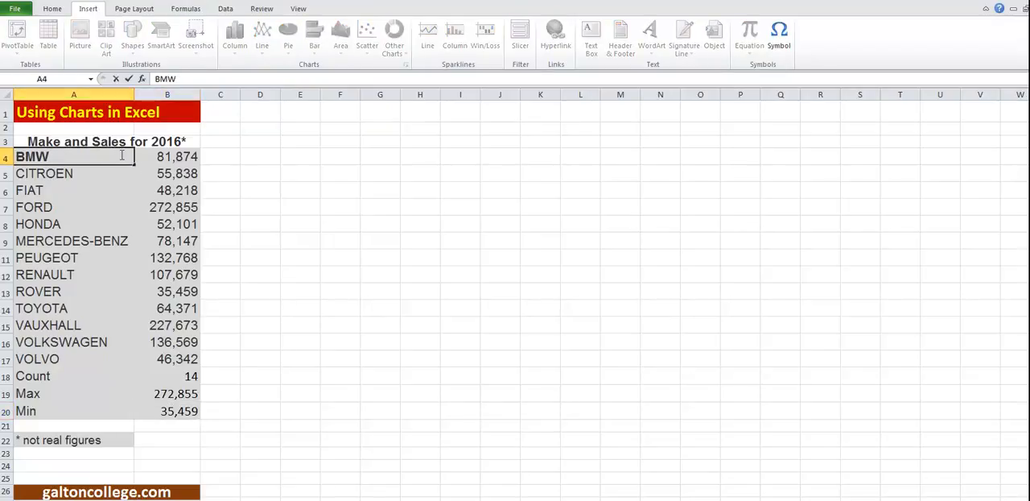
pyautogui.press('Return')
pyautogui.moveTo(103, 159); pyautogui.dragTo(171, 357)
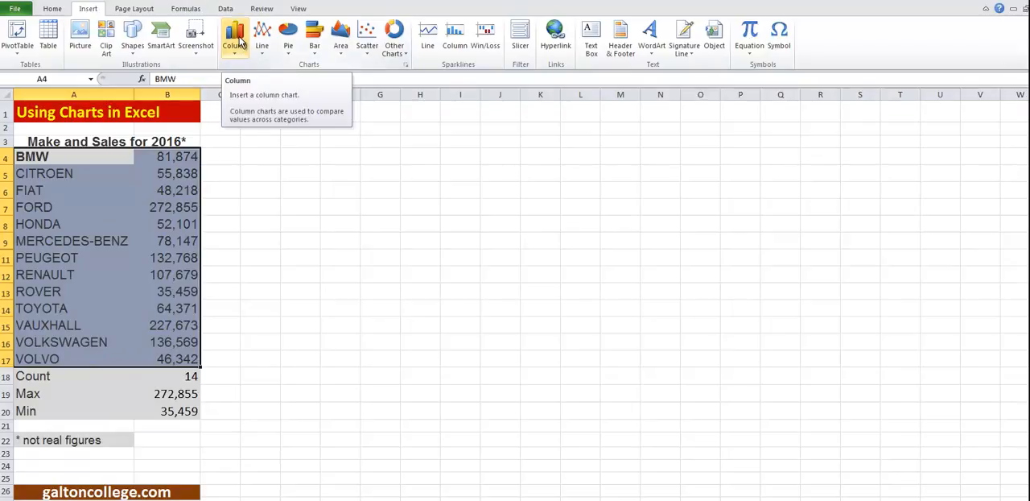
pyautogui.click(239, 42)
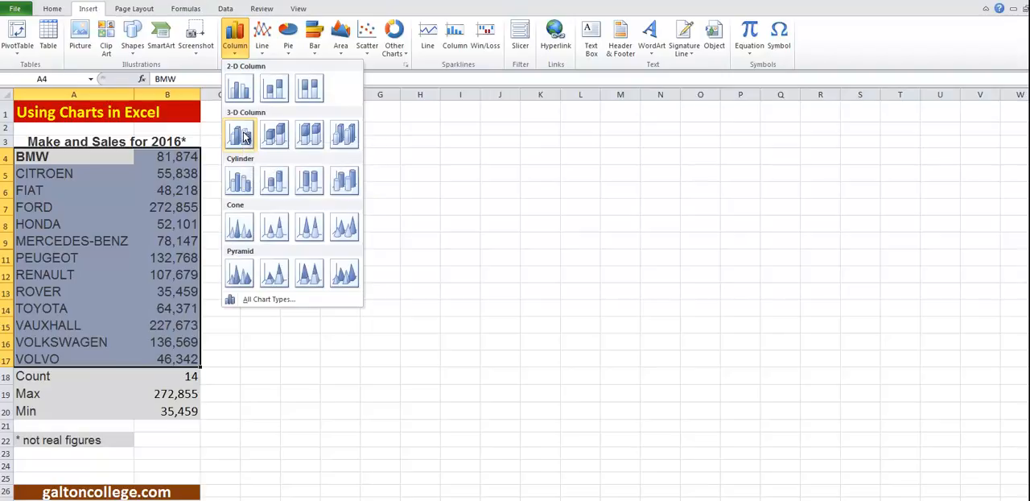
pyautogui.click(245, 137)
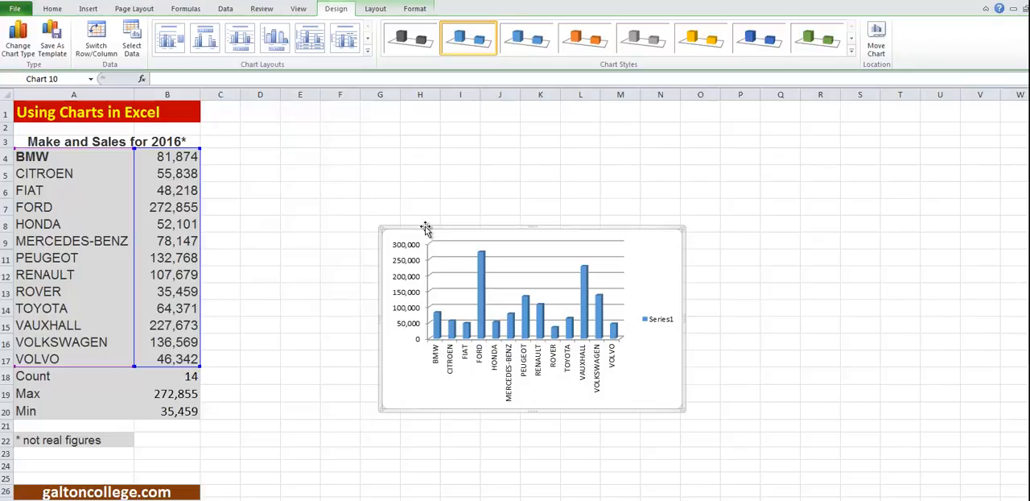
# Move the column chart up beside the sales table and enlarge it to about columns D–M, rows 4–18
pyautogui.moveTo(426, 226); pyautogui.dragTo(318, 147)
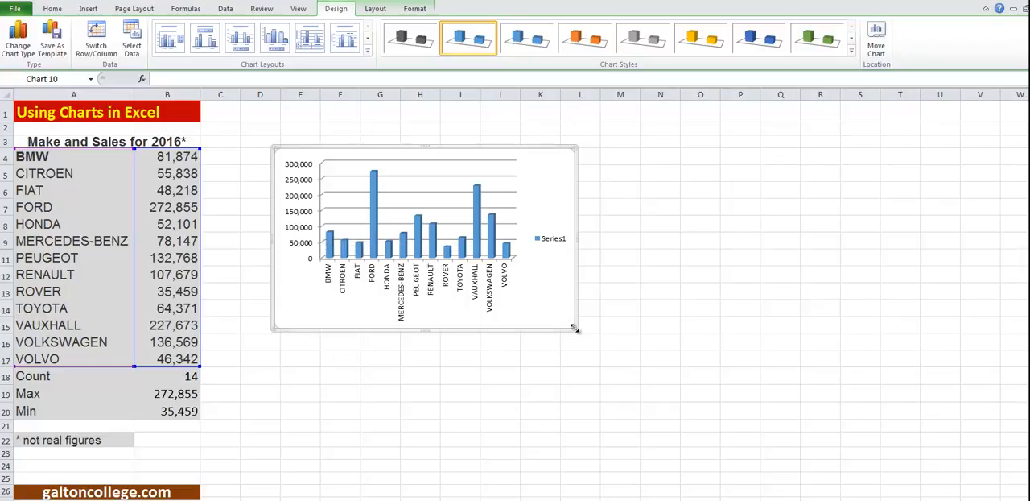
pyautogui.moveTo(573, 329); pyautogui.dragTo(640, 385)
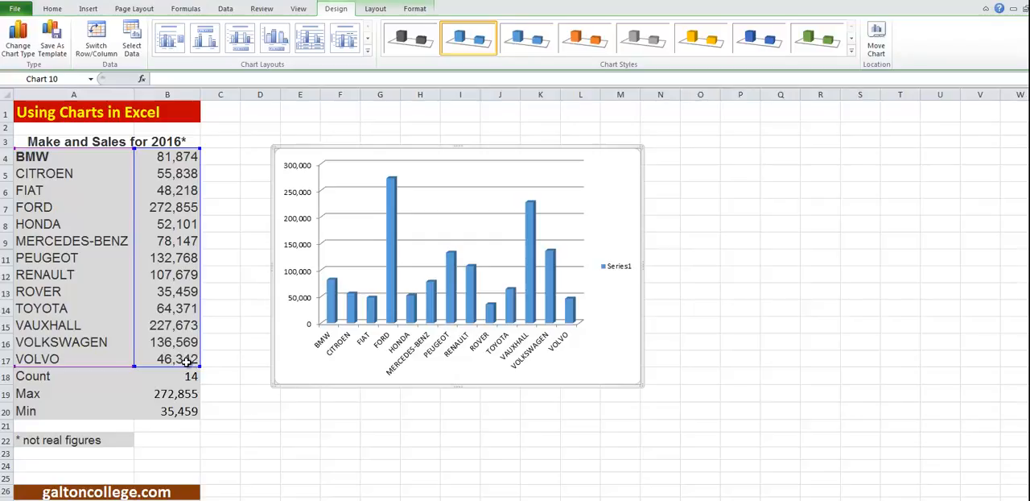
# Change the Volvo sales figure in B17 to 86342 and check its column in the chart
pyautogui.click(185, 361)
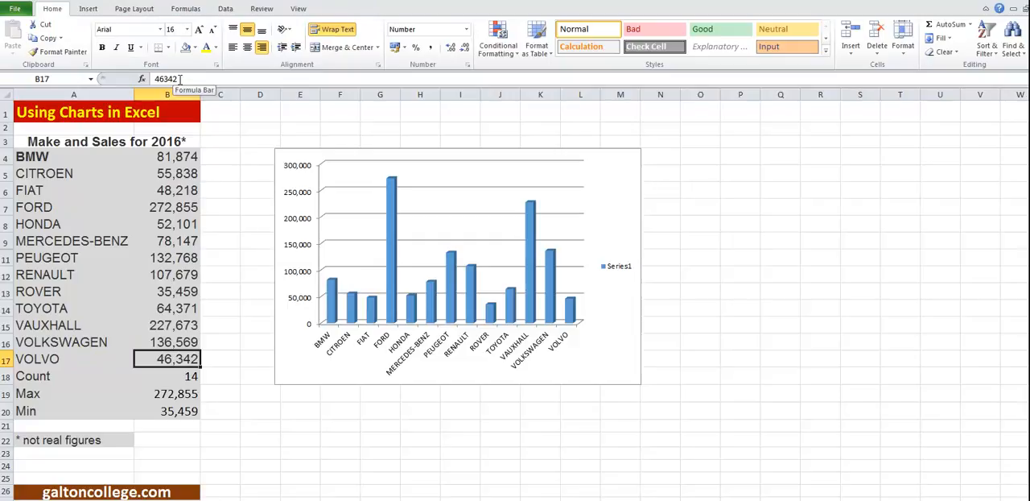
pyautogui.click(160, 79)
pyautogui.press('BackSpace')
pyautogui.write('8')
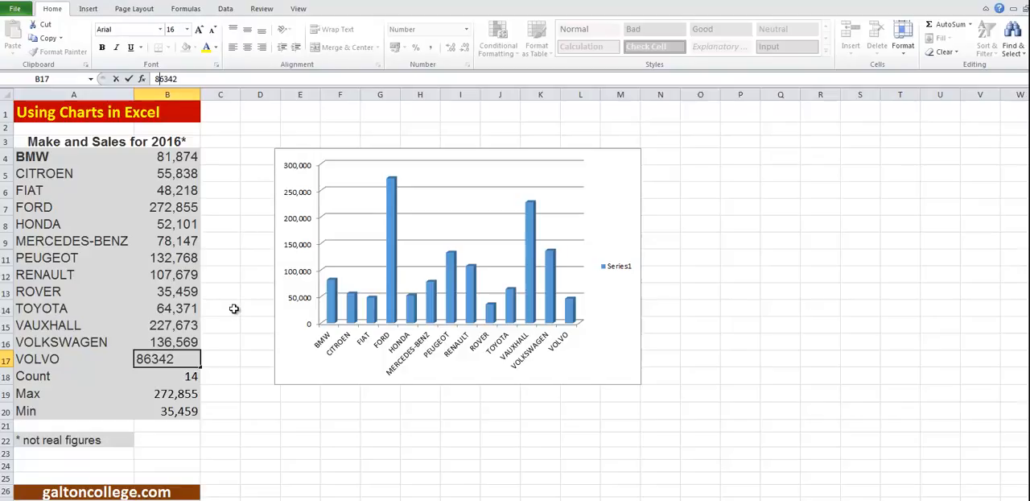
pyautogui.click(224, 359)
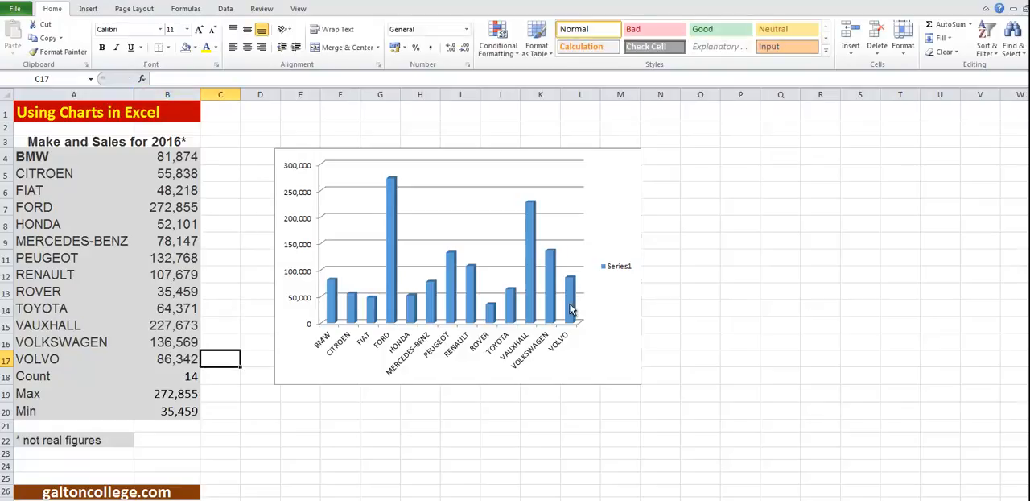
pyautogui.moveTo(572, 305)
# Set the Volvo sales figure in B17 back to 46342
pyautogui.click(172, 362)
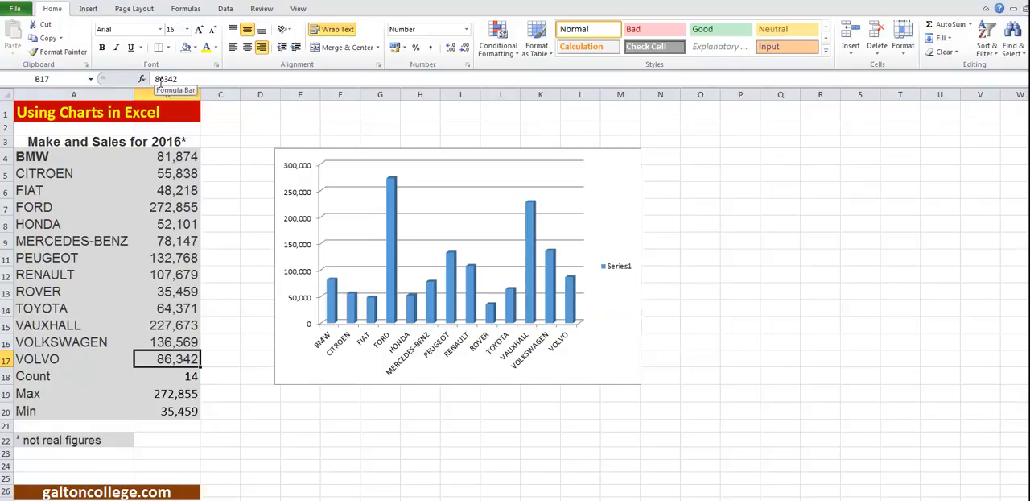
pyautogui.click(160, 81)
pyautogui.press('BackSpace')
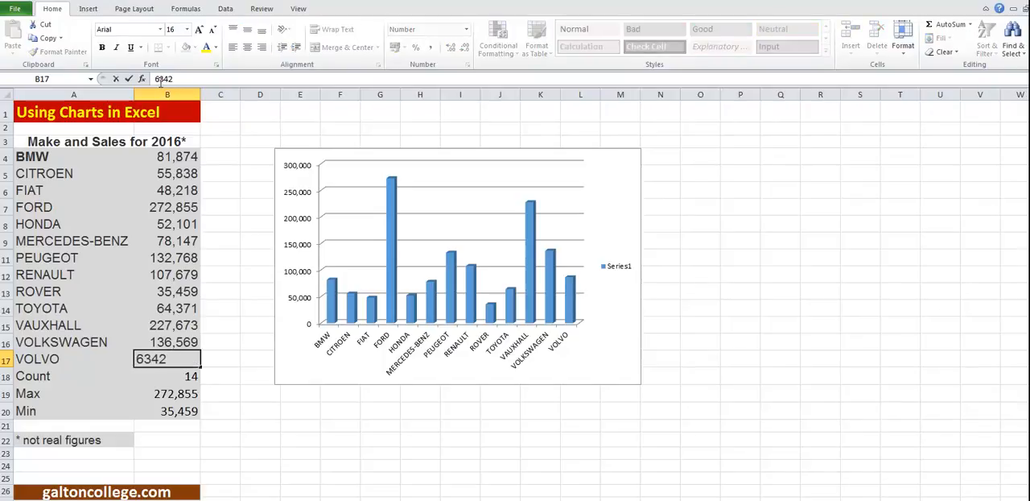
pyautogui.write('4')
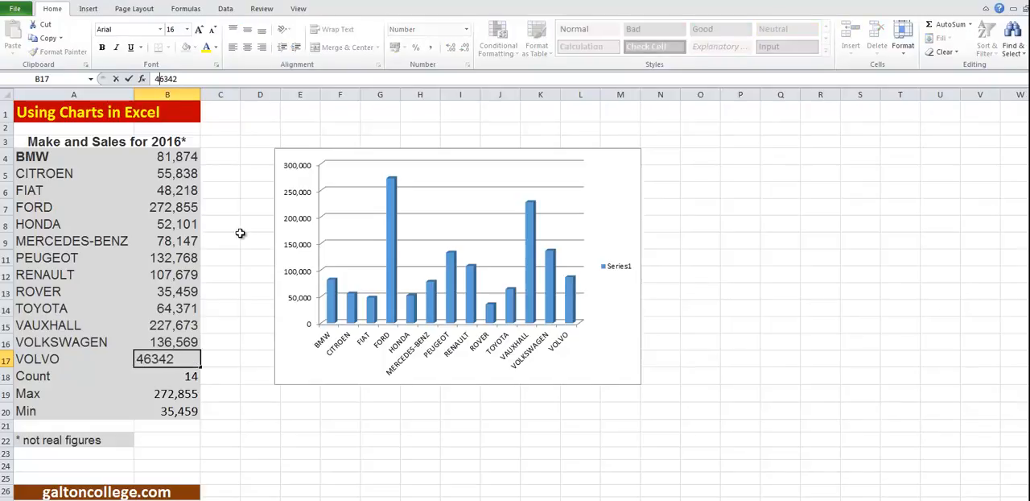
pyautogui.click(240, 234)
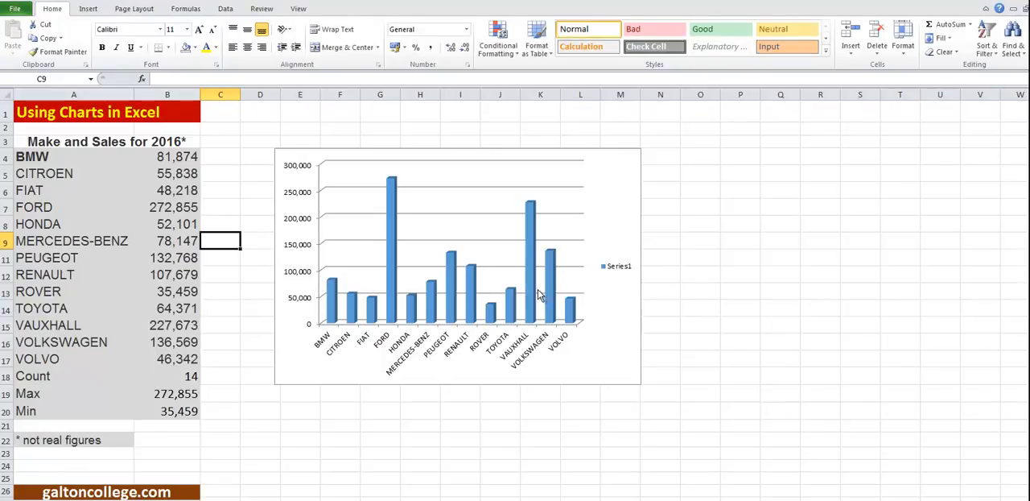
pyautogui.moveTo(553, 287)
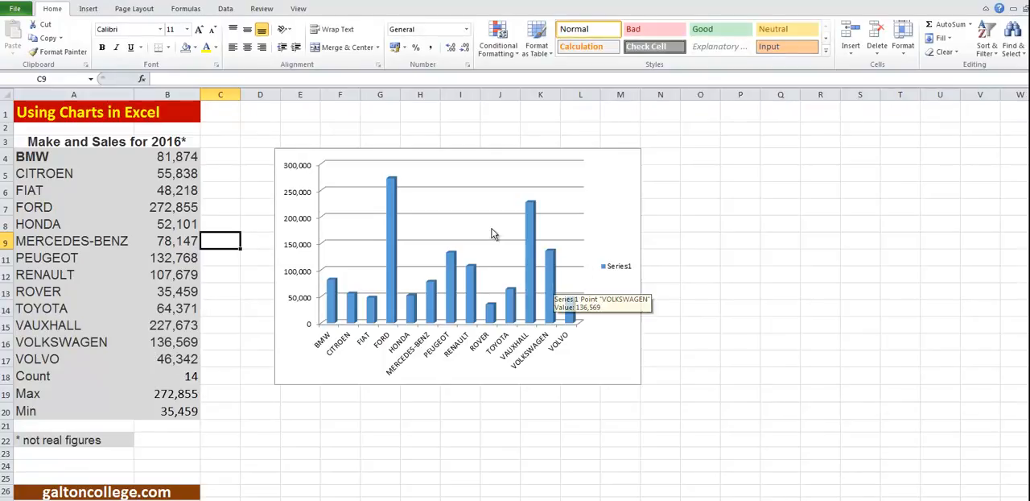
# Move the column chart to about columns N–W and change it to a 2-D exploded pie chart
pyautogui.click(498, 148)
pyautogui.moveTo(498, 148); pyautogui.dragTo(875, 118)
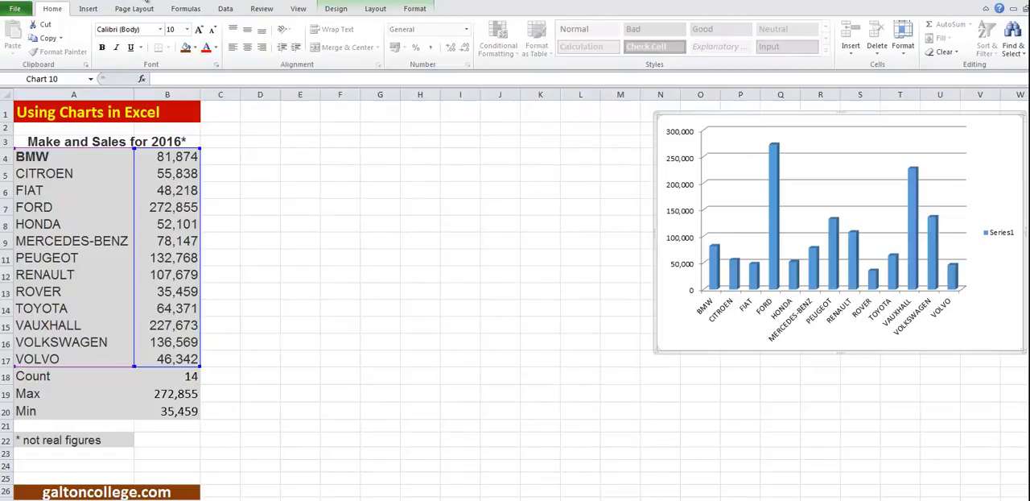
pyautogui.click(88, 11)
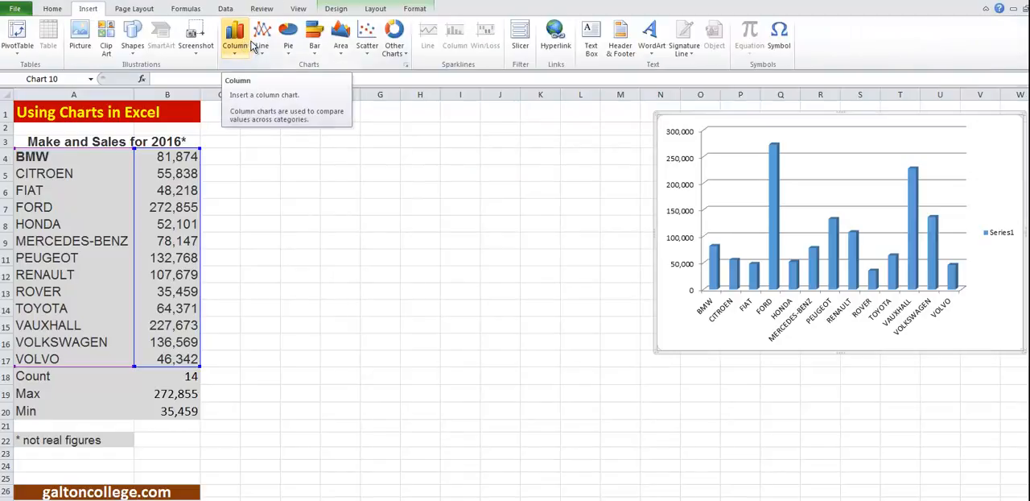
pyautogui.click(291, 37)
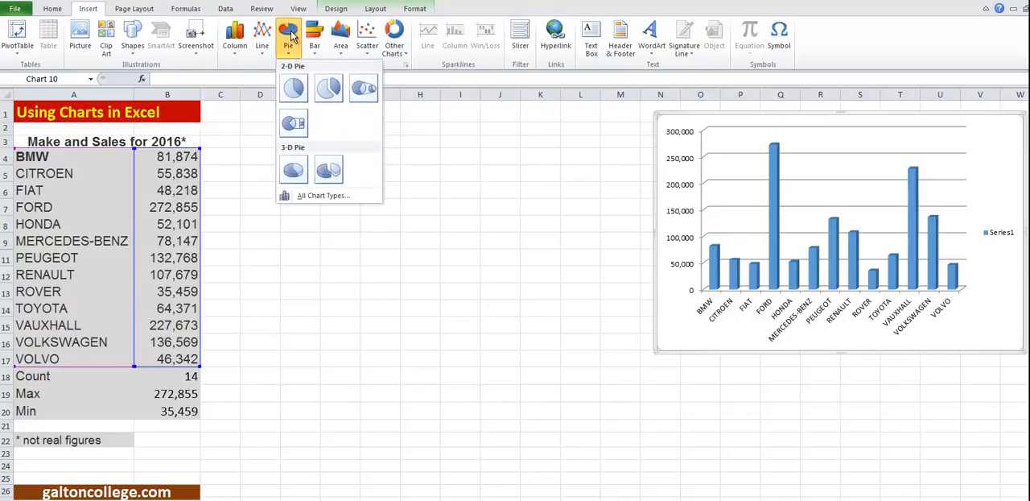
pyautogui.click(334, 92)
# Move the exploded pie chart back beside the sales table and delete it
pyautogui.moveTo(719, 114); pyautogui.dragTo(296, 136)
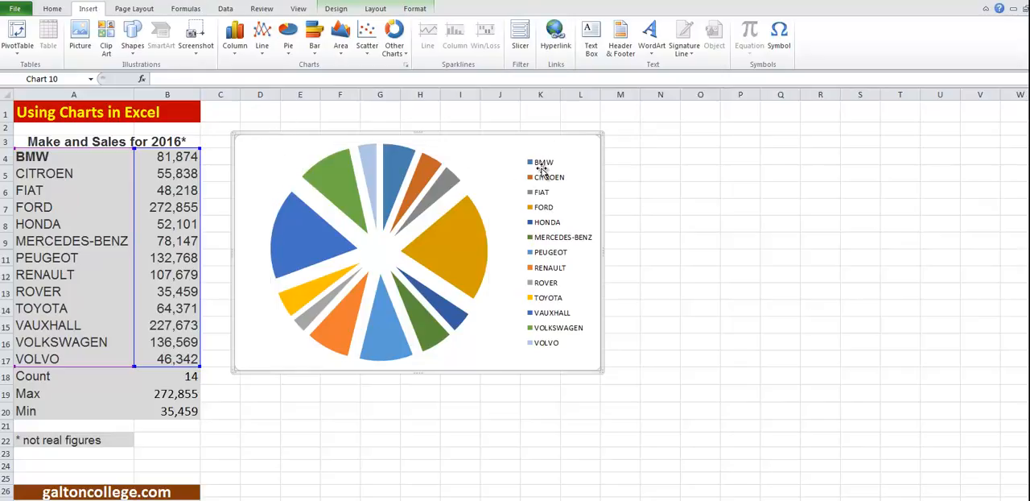
pyautogui.moveTo(454, 236)
pyautogui.press('Delete')
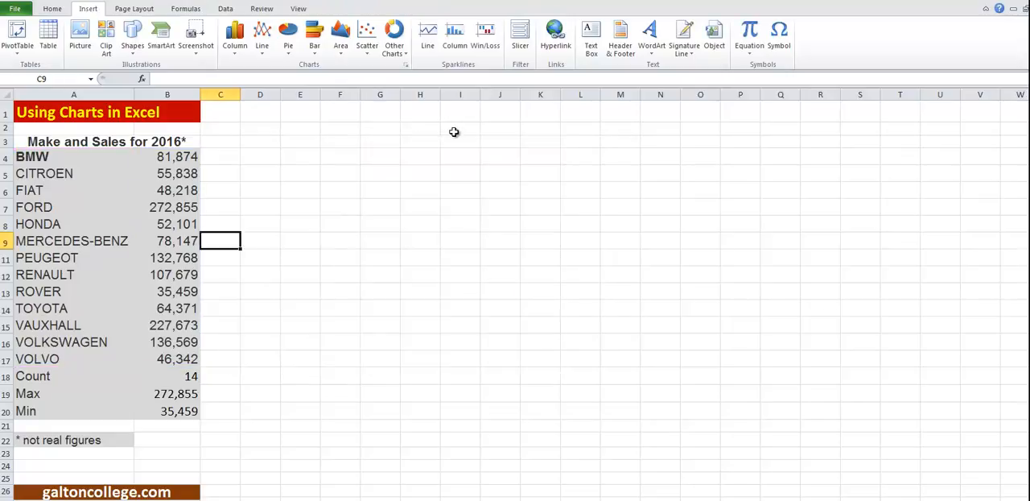
# Insert a Bar of Pie chart from the makes and sales in A4:B17, and delete it after viewing
pyautogui.moveTo(84, 156); pyautogui.dragTo(171, 357)
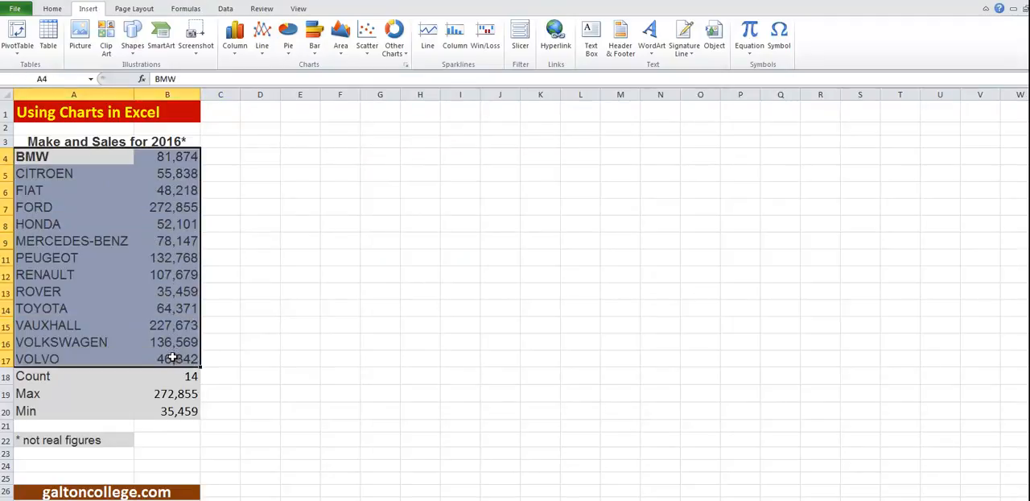
pyautogui.click(289, 45)
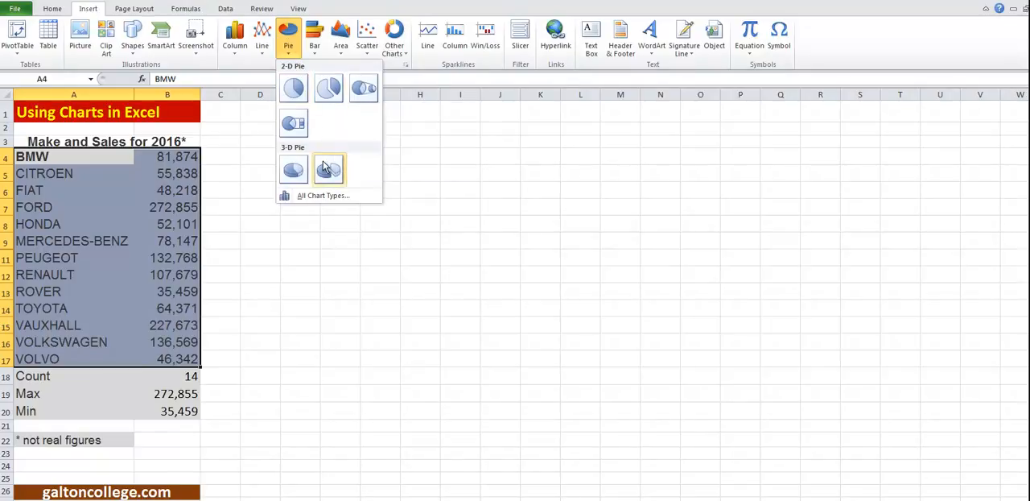
pyautogui.click(293, 127)
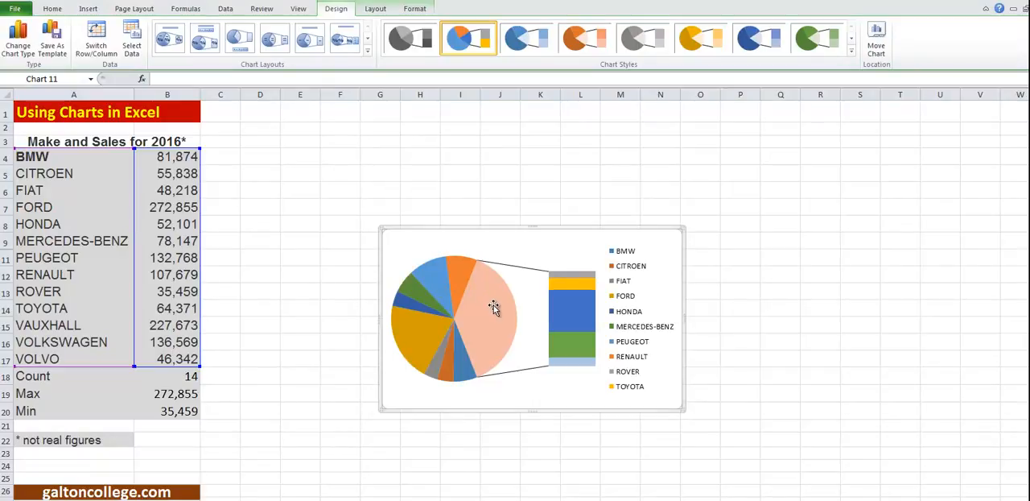
pyautogui.moveTo(567, 317)
pyautogui.press('Delete')
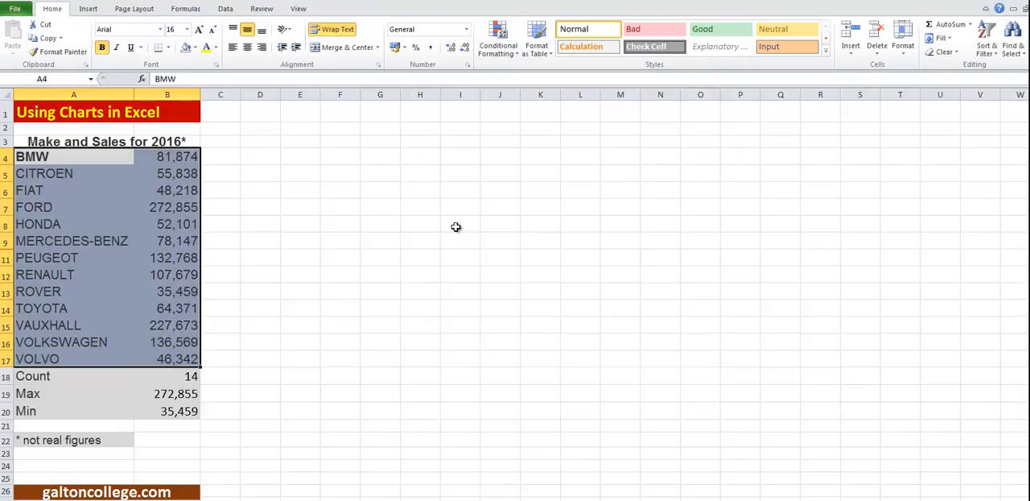
# Insert a 3-D clustered bar chart from A4:B17 and move it up beside the sales table
pyautogui.click(85, 9)
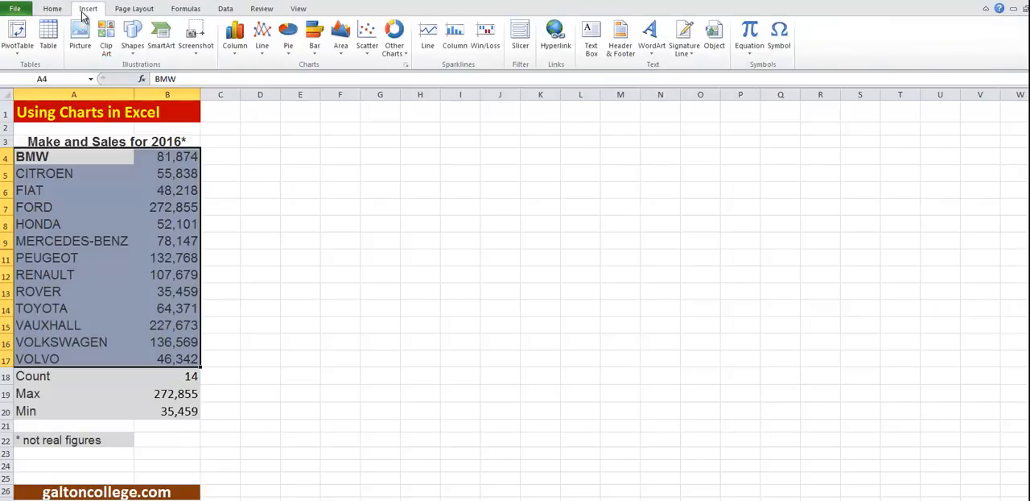
pyautogui.click(314, 37)
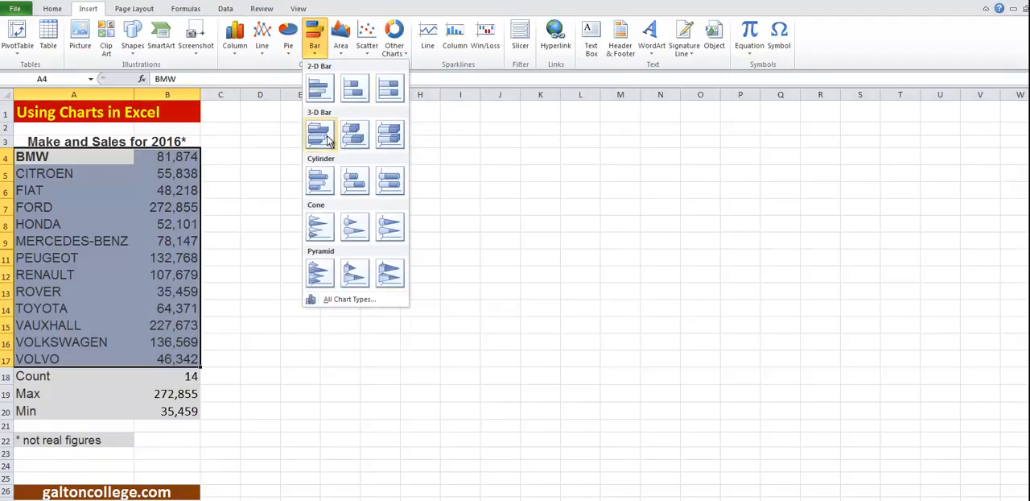
pyautogui.click(326, 140)
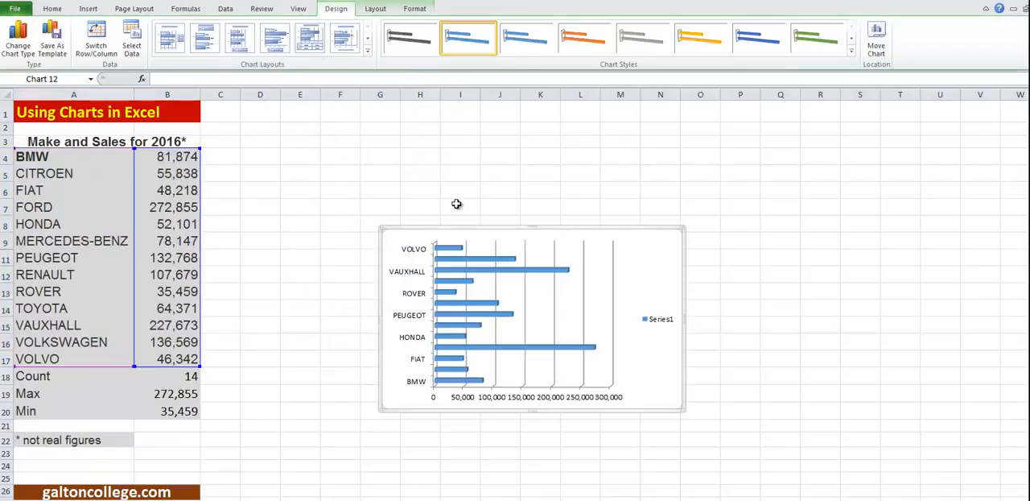
pyautogui.moveTo(442, 229); pyautogui.dragTo(319, 122)
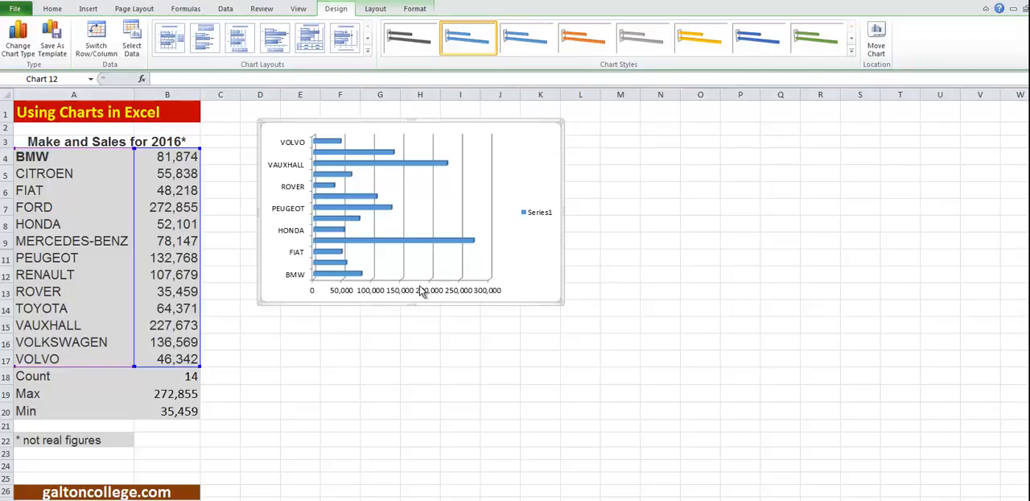
pyautogui.moveTo(434, 247)
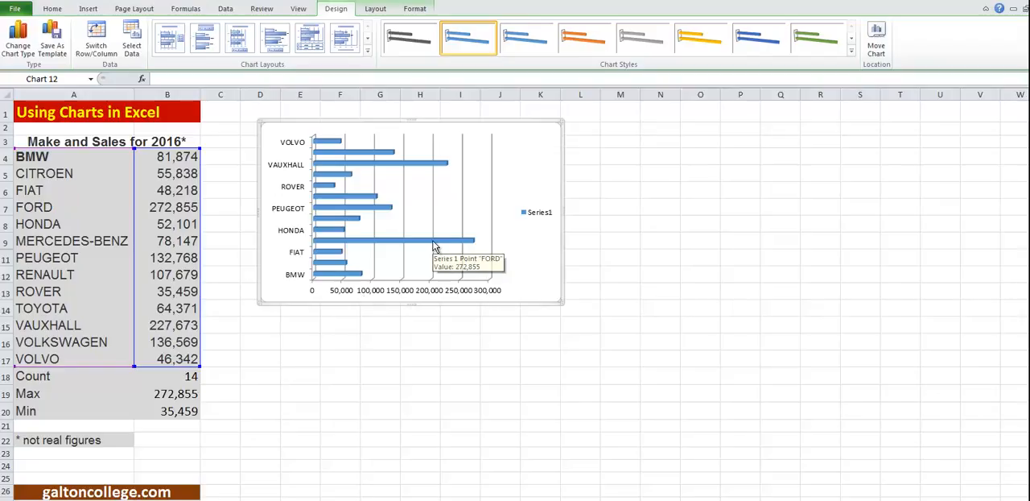
# Try other chart styles on the 3-D clustered bar chart, including orange, and return it to the original blue style
pyautogui.click(531, 51)
pyautogui.click(581, 44)
pyautogui.click(641, 40)
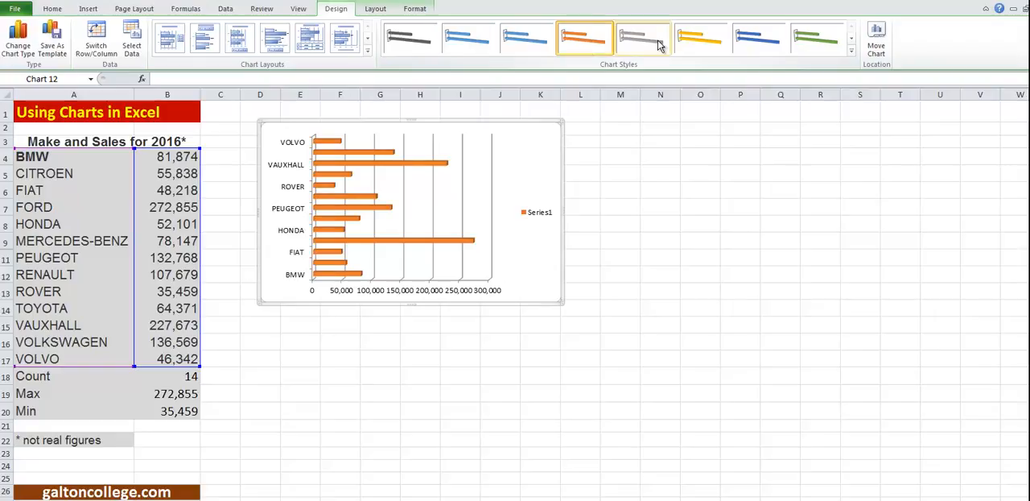
pyautogui.click(530, 45)
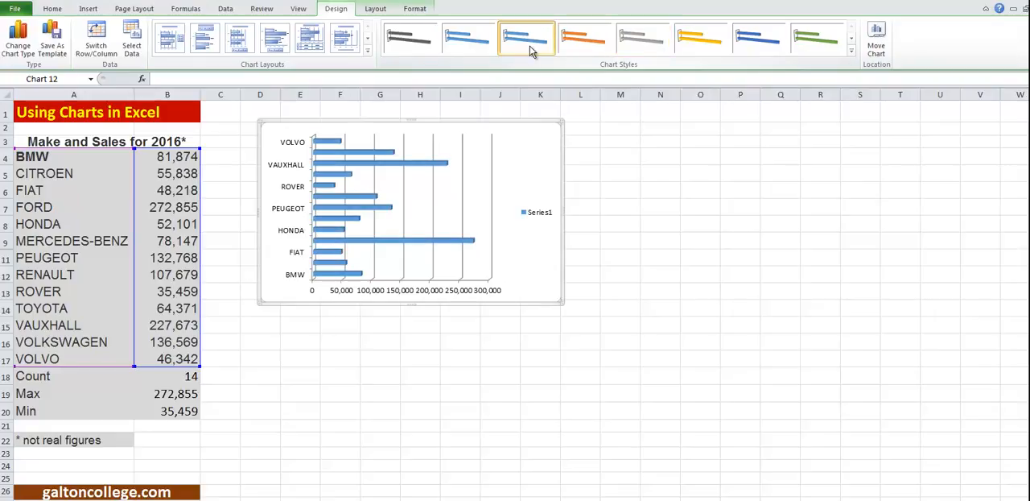
pyautogui.click(415, 45)
pyautogui.click(471, 44)
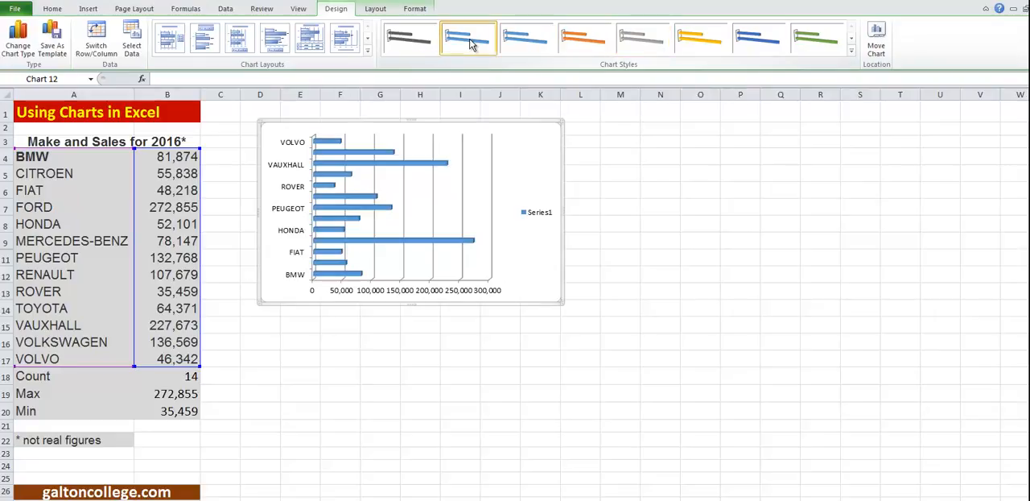
# Try several chart layouts on the 3-D bar chart, ending with Layout 1, and delete the chart
pyautogui.click(240, 46)
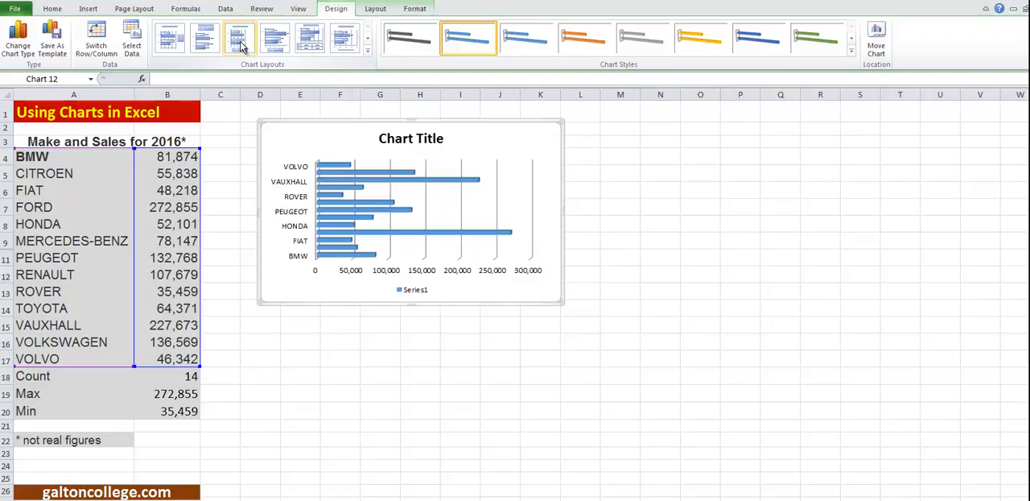
pyautogui.click(276, 47)
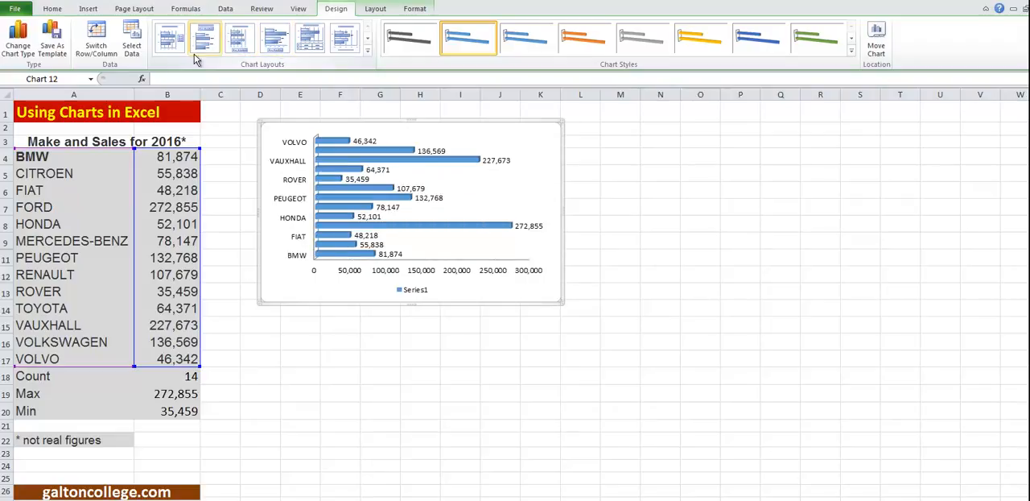
pyautogui.click(343, 44)
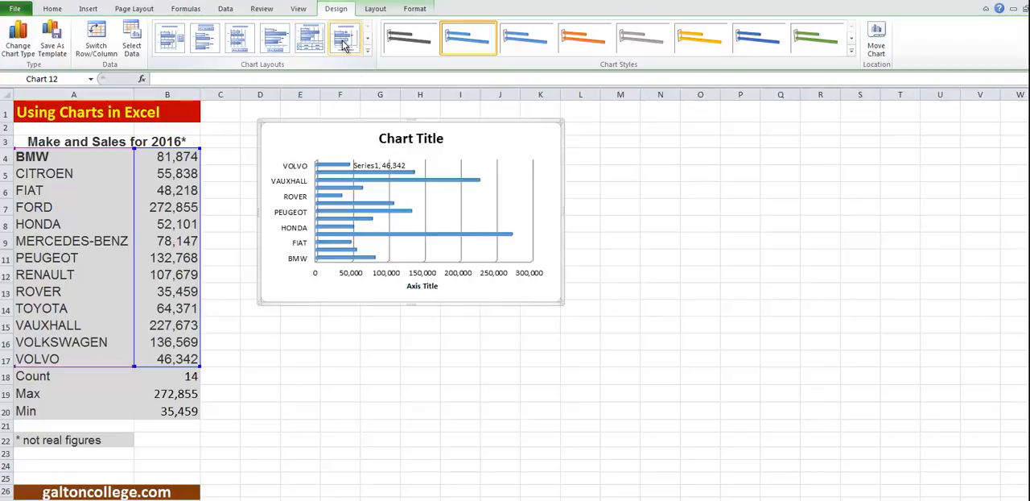
pyautogui.click(204, 44)
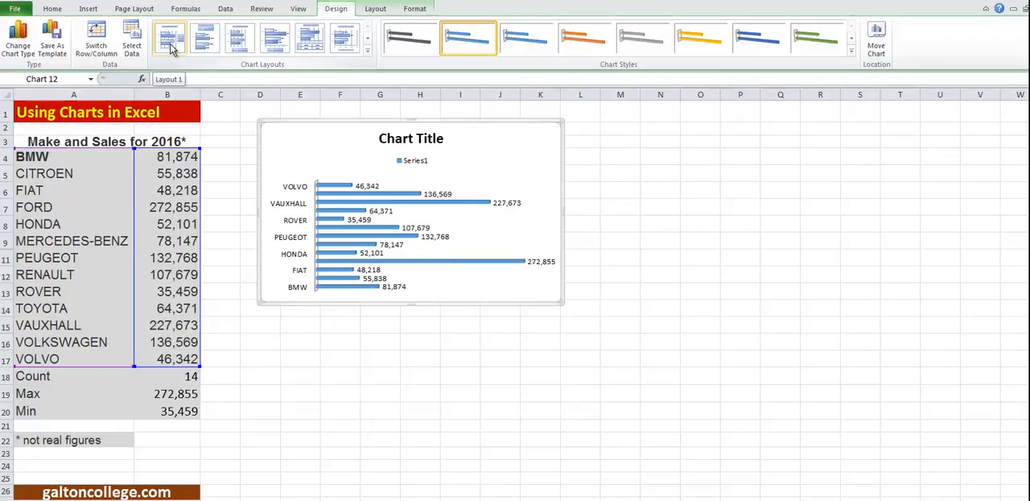
pyautogui.click(169, 40)
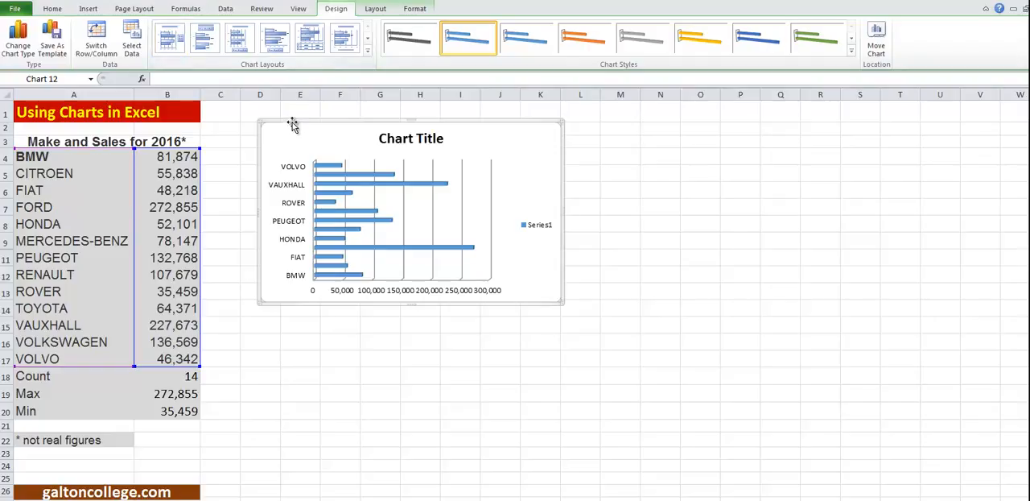
pyautogui.press('Delete')
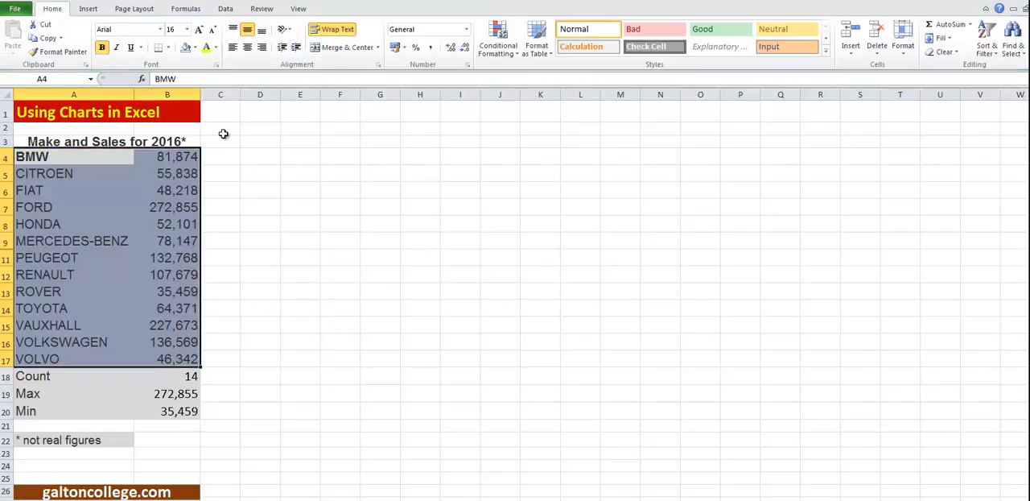
# Insert a Bubble with a 3-D effect chart from A4:B17 beside the sales table, and delete it after viewing
pyautogui.click(108, 158)
pyautogui.moveTo(108, 158); pyautogui.dragTo(174, 359)
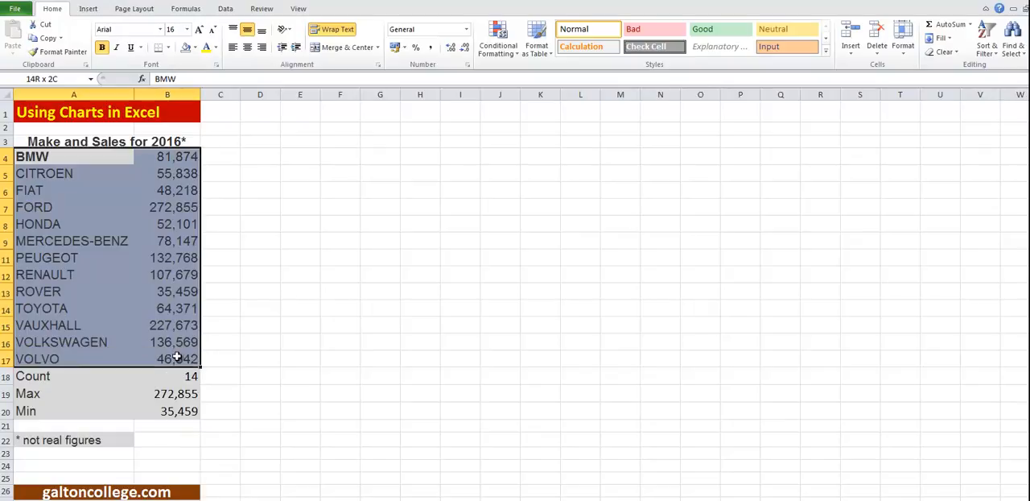
pyautogui.click(90, 11)
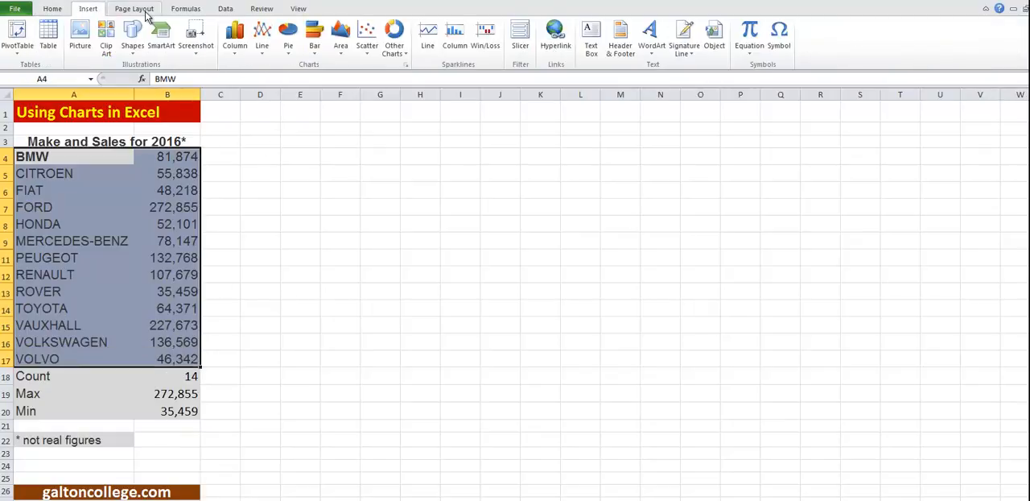
pyautogui.click(405, 57)
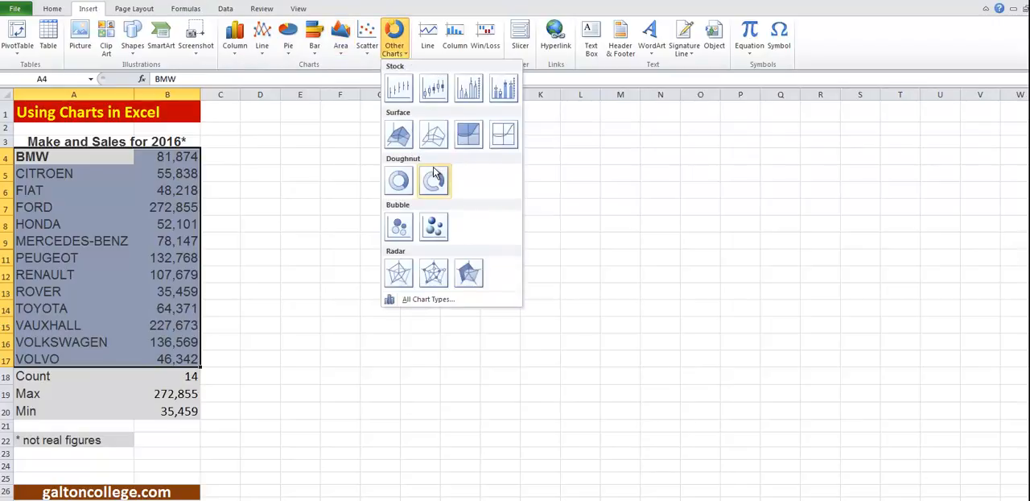
pyautogui.click(435, 228)
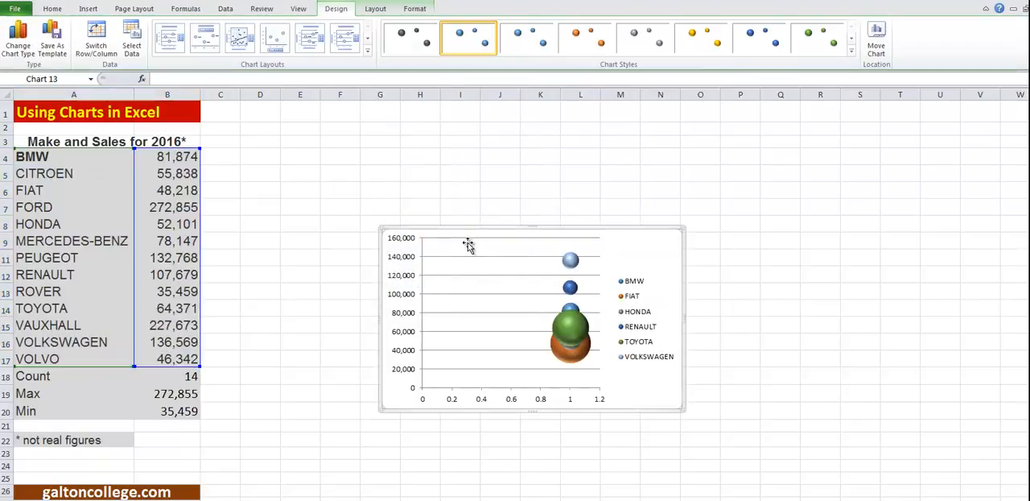
pyautogui.moveTo(466, 231); pyautogui.dragTo(357, 153)
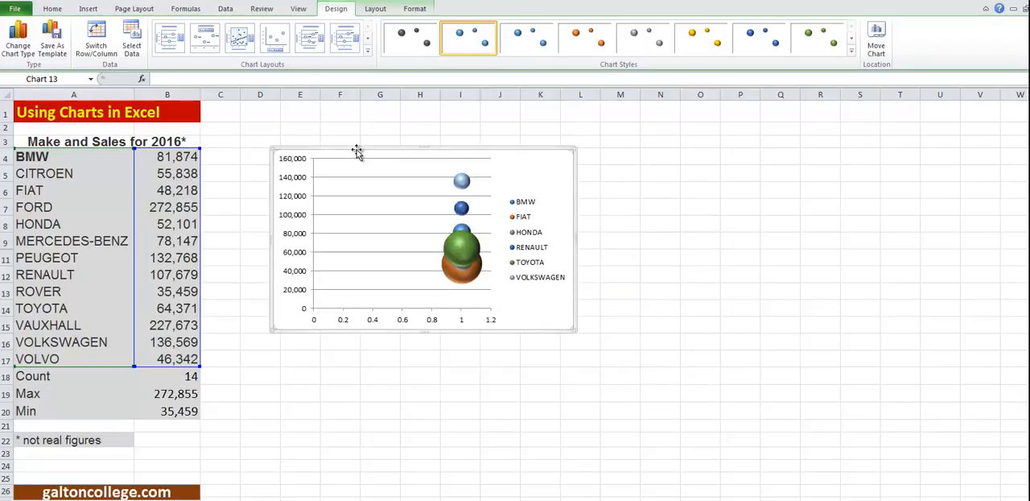
pyautogui.press('Delete')
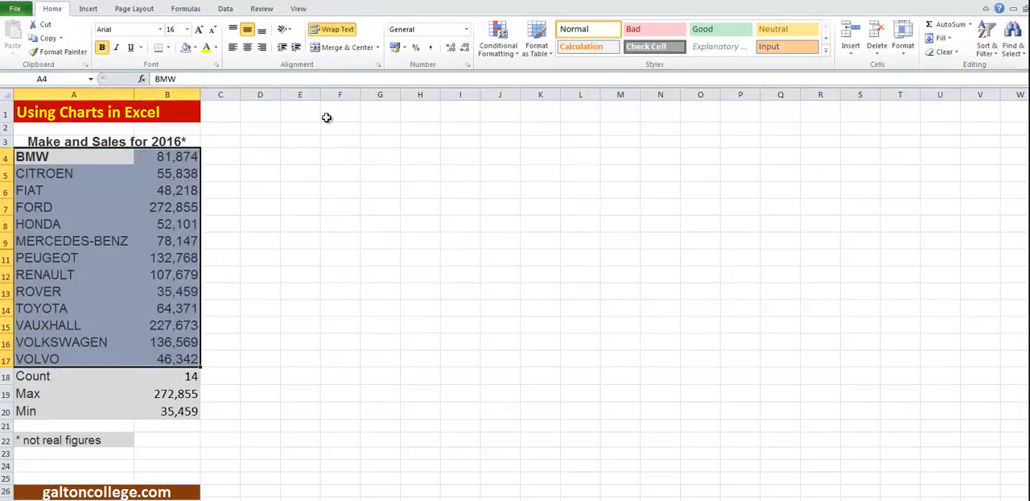
# Insert a markers-only scatter chart from A4:B17 and move it up beside the sales table
pyautogui.click(88, 8)
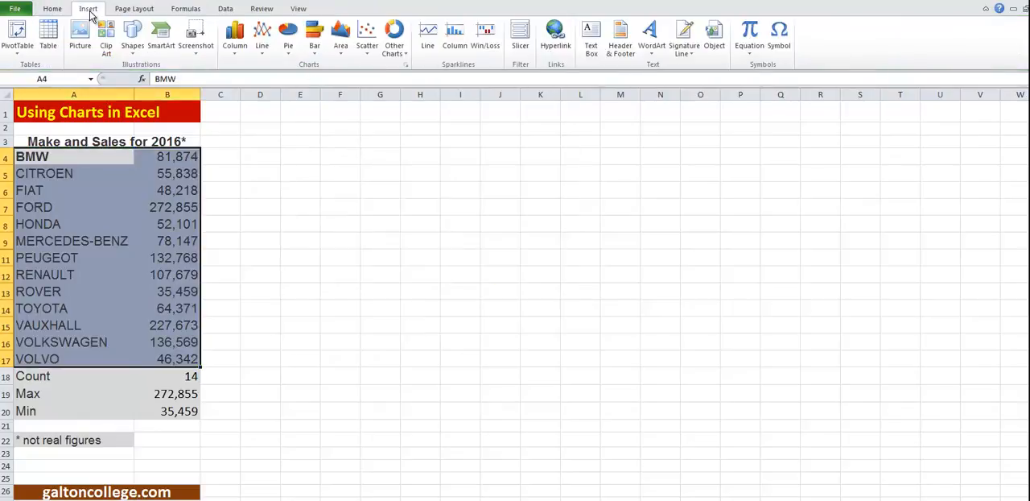
pyautogui.click(368, 48)
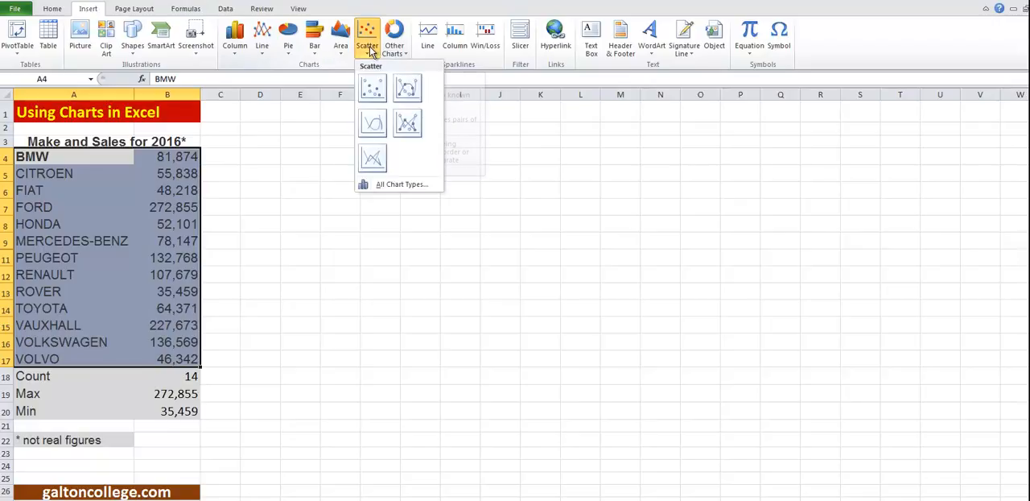
pyautogui.click(379, 96)
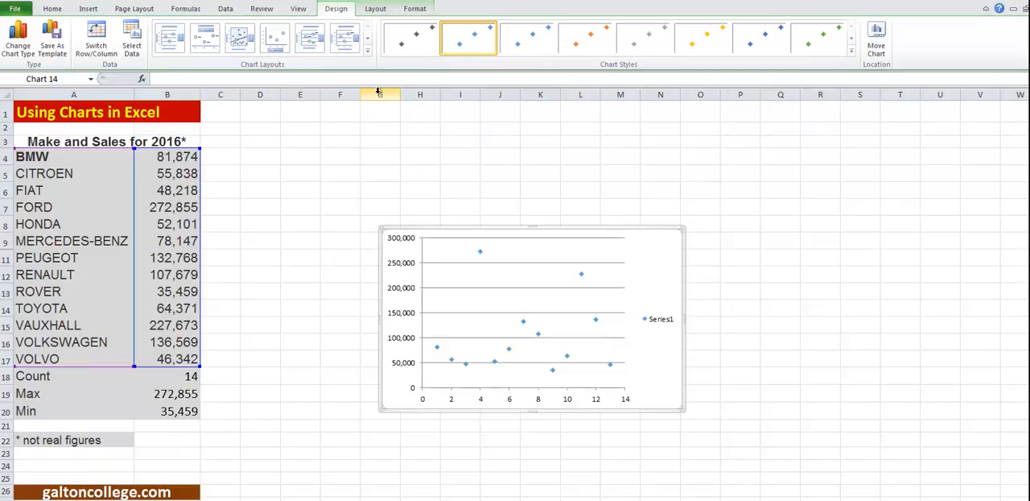
pyautogui.moveTo(450, 226); pyautogui.dragTo(344, 147)
pyautogui.click(465, 234)
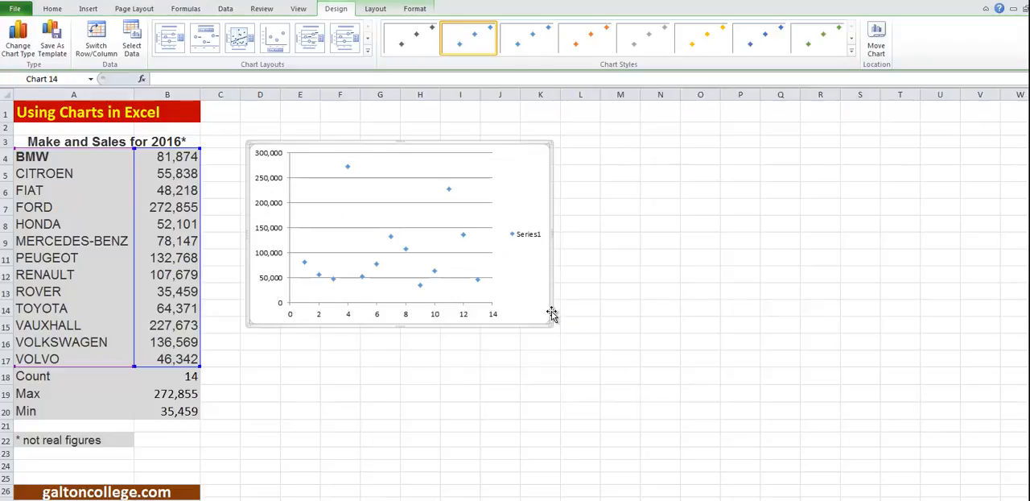
# Try the light blue and orange styles on the scatter chart, and apply the grey marker style
pyautogui.click(539, 42)
pyautogui.click(593, 49)
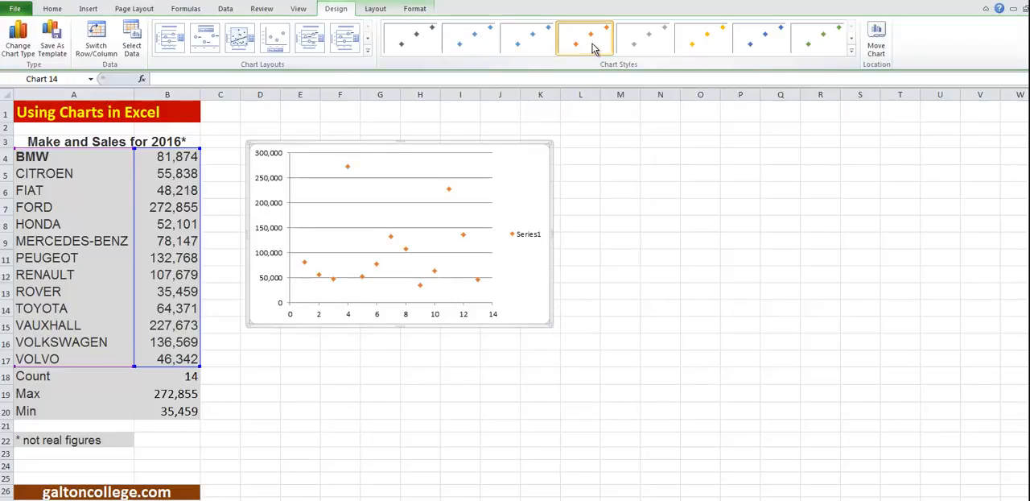
pyautogui.click(643, 44)
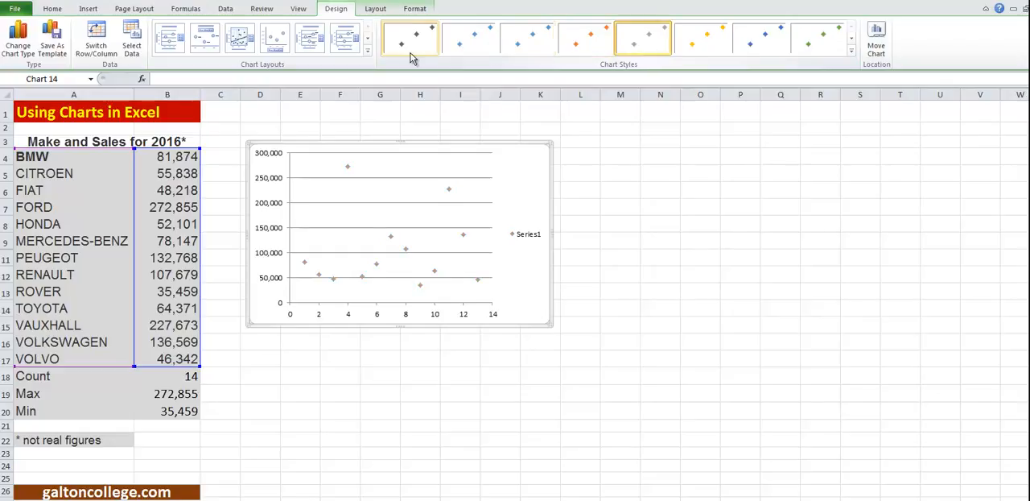
# Try several scatter chart layouts, settle on the titled one with make-name labels, and enlarge the chart to about column N, row 18
pyautogui.click(315, 50)
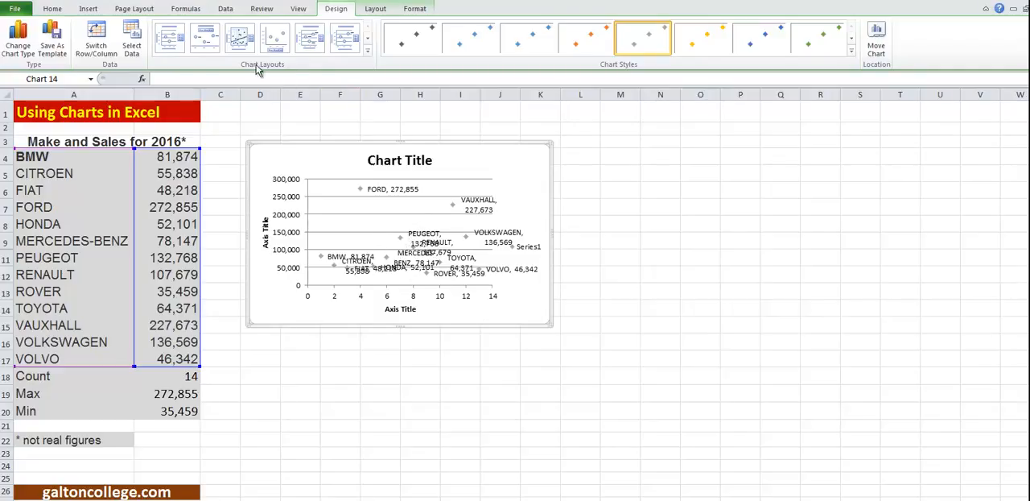
pyautogui.click(239, 44)
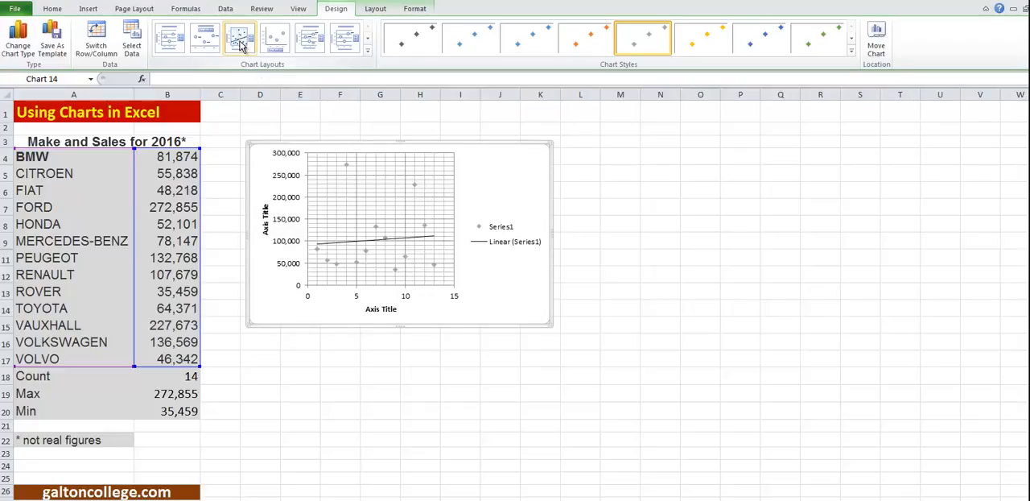
pyautogui.click(206, 45)
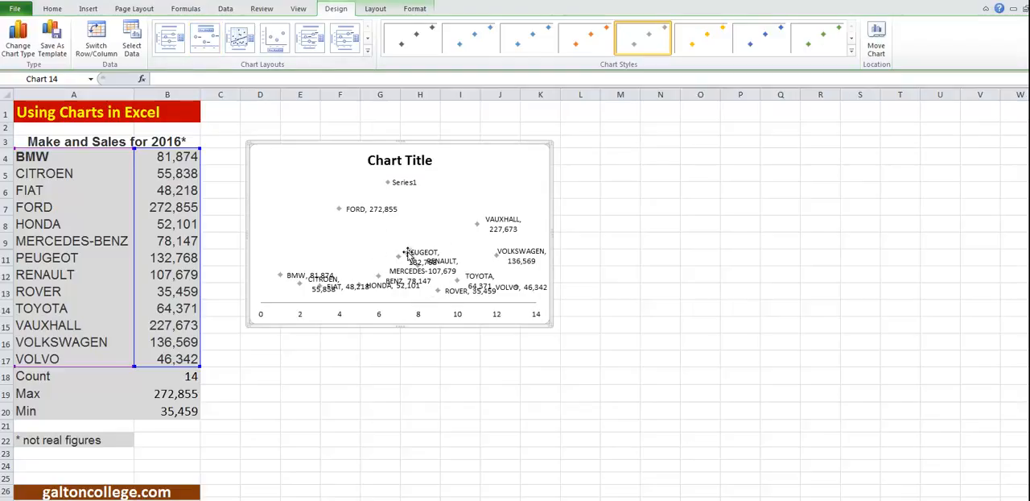
pyautogui.click(168, 44)
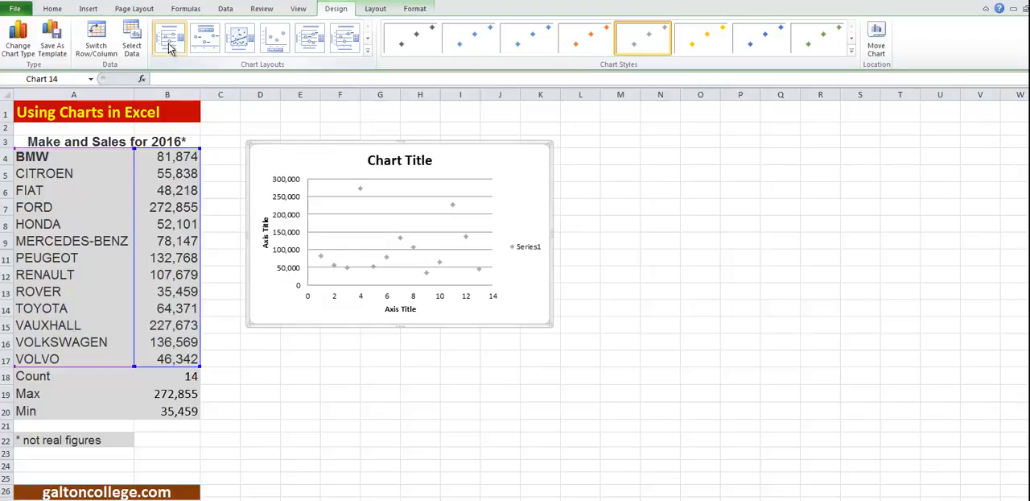
pyautogui.click(310, 44)
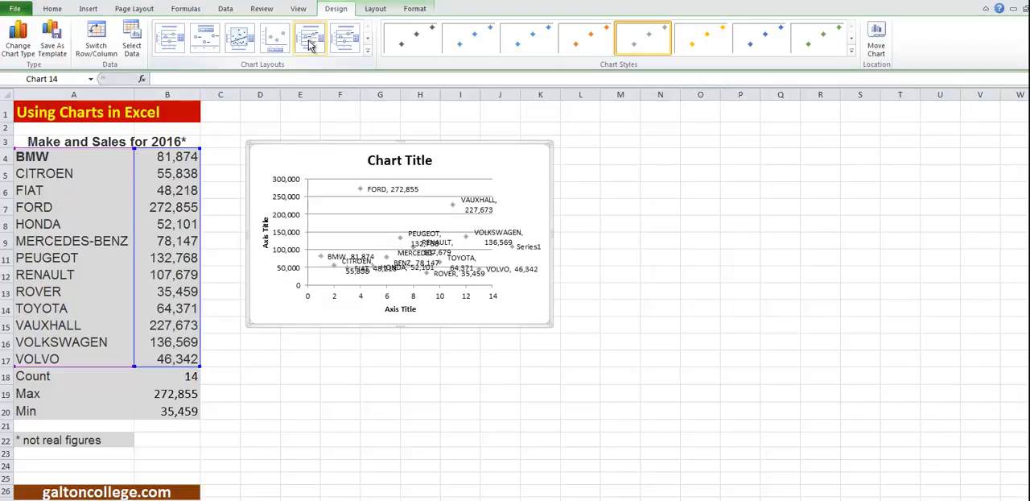
pyautogui.click(342, 51)
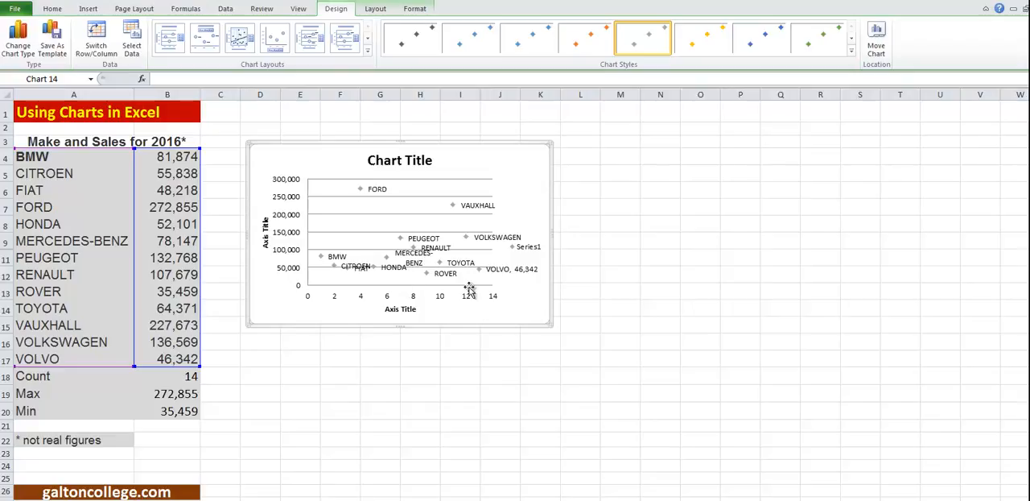
pyautogui.moveTo(550, 326); pyautogui.dragTo(673, 384)
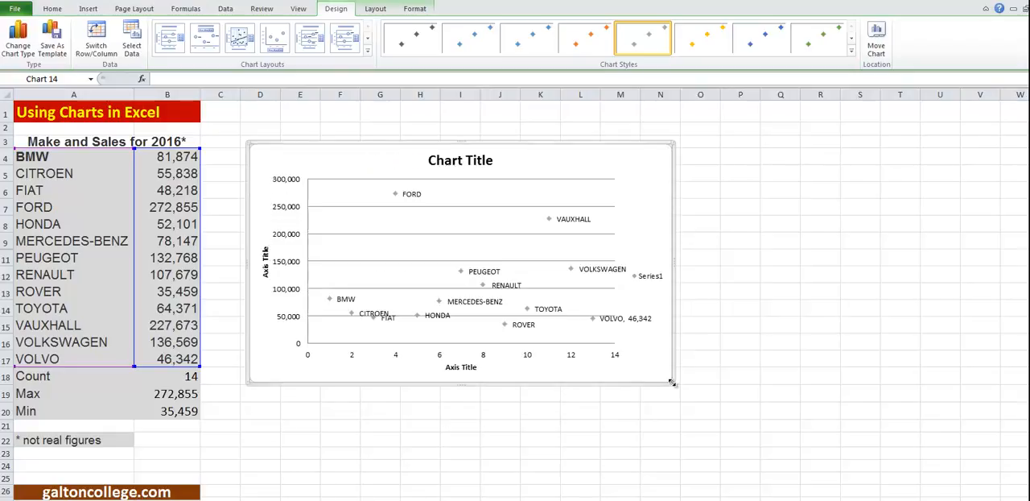